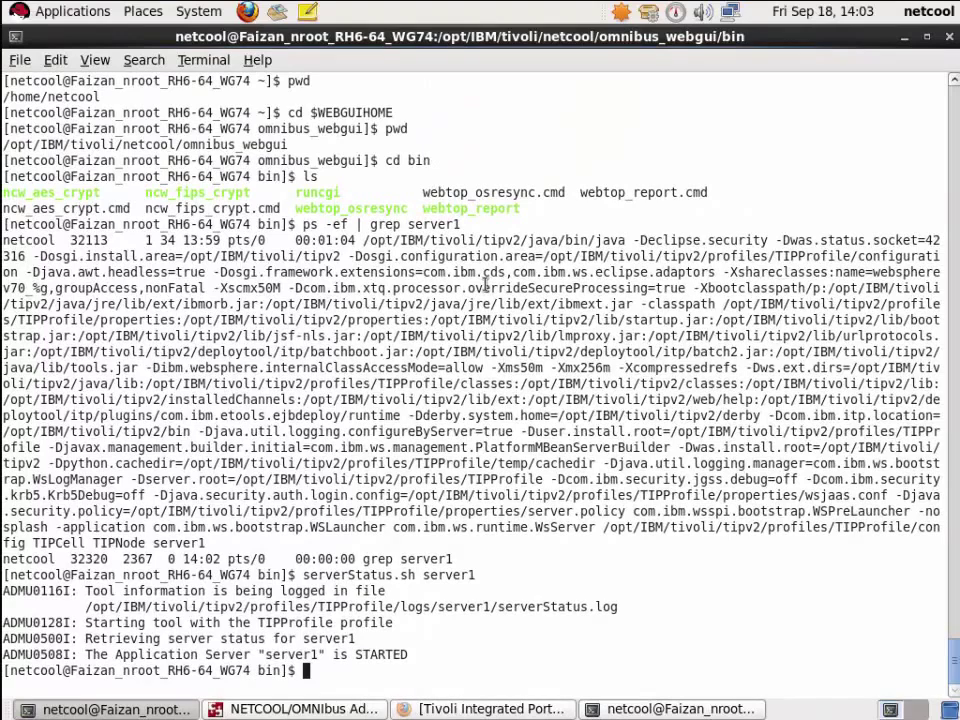
- Run webtop_osresync, then ./webtop_osresync from bin; refreshOSCache fails as Unauthorized
type("webtop_osresync")
key("Return")
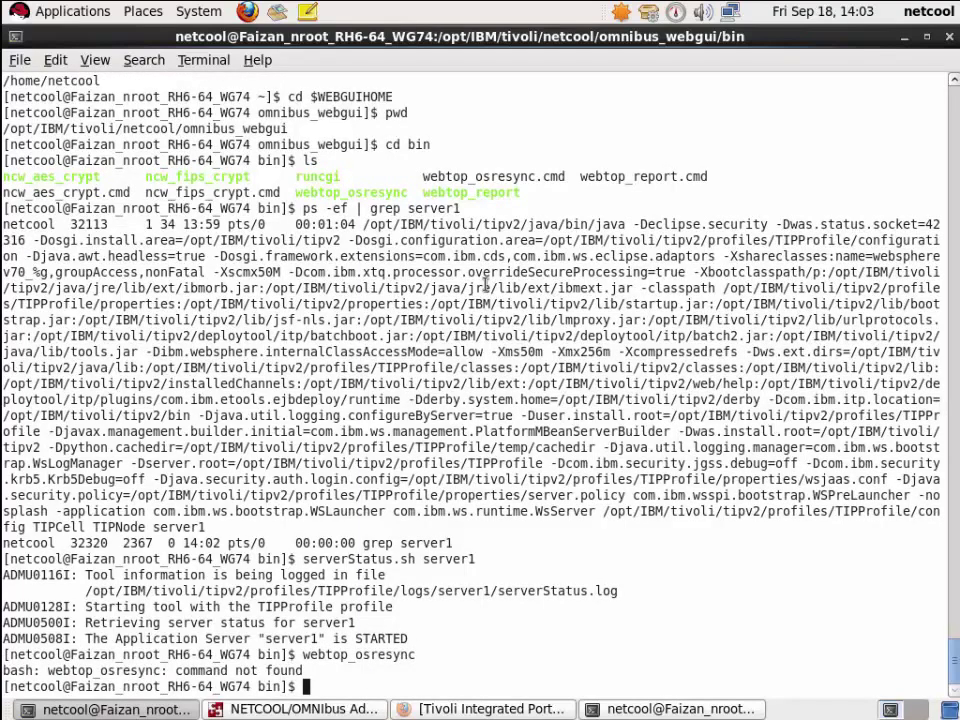
type("./webtop_osr")
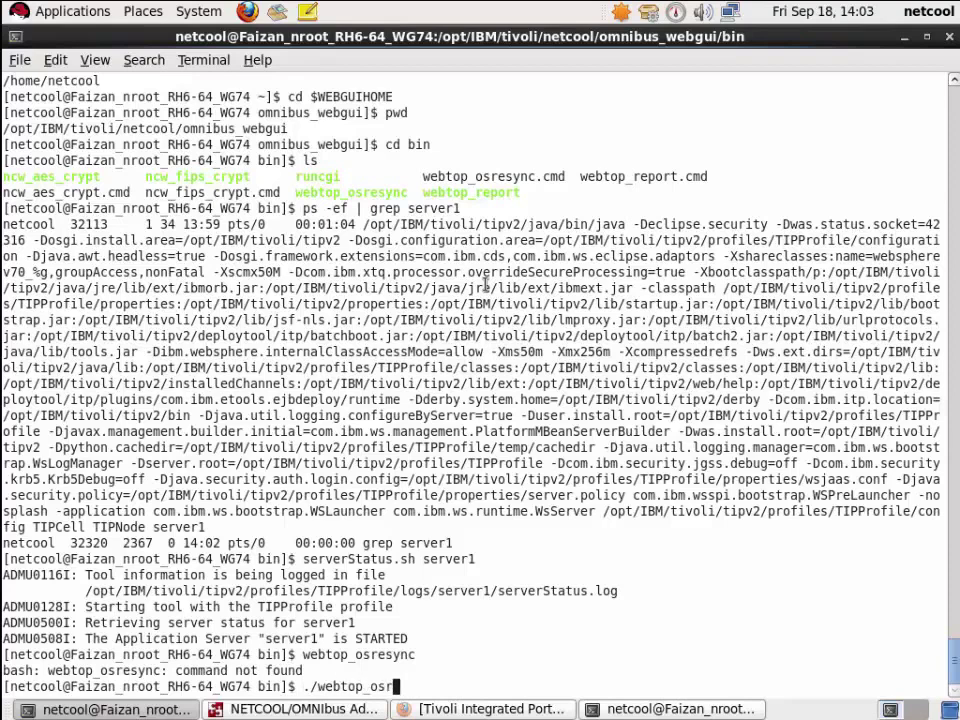
type("esync")
key("Return")
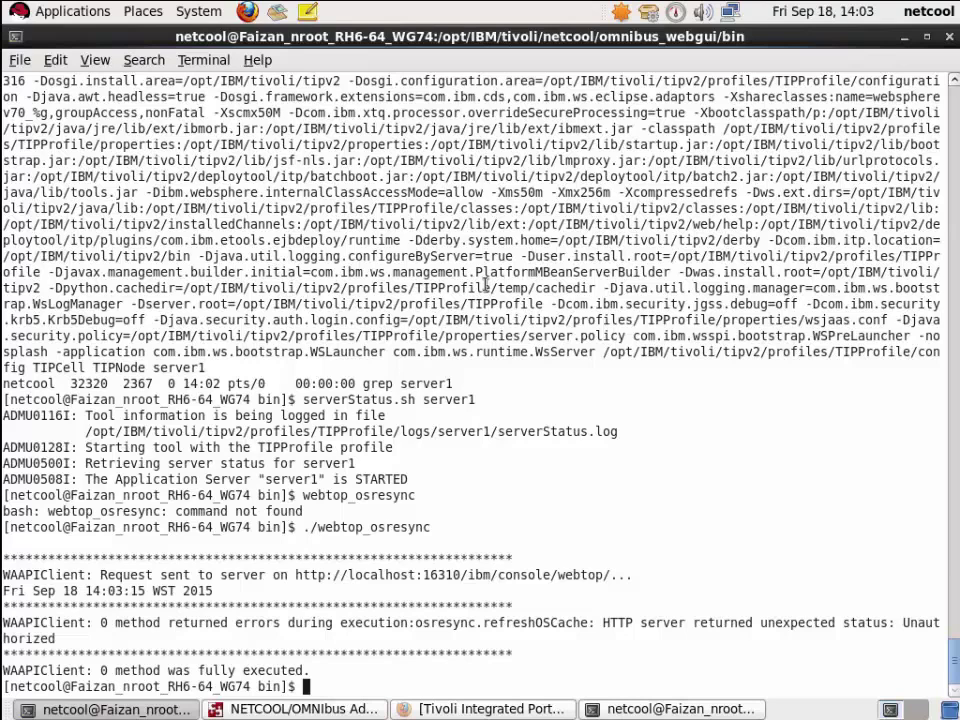
- Move from the bin directory into ../waapi/etc and list its files
type("pwd")
key("Return")
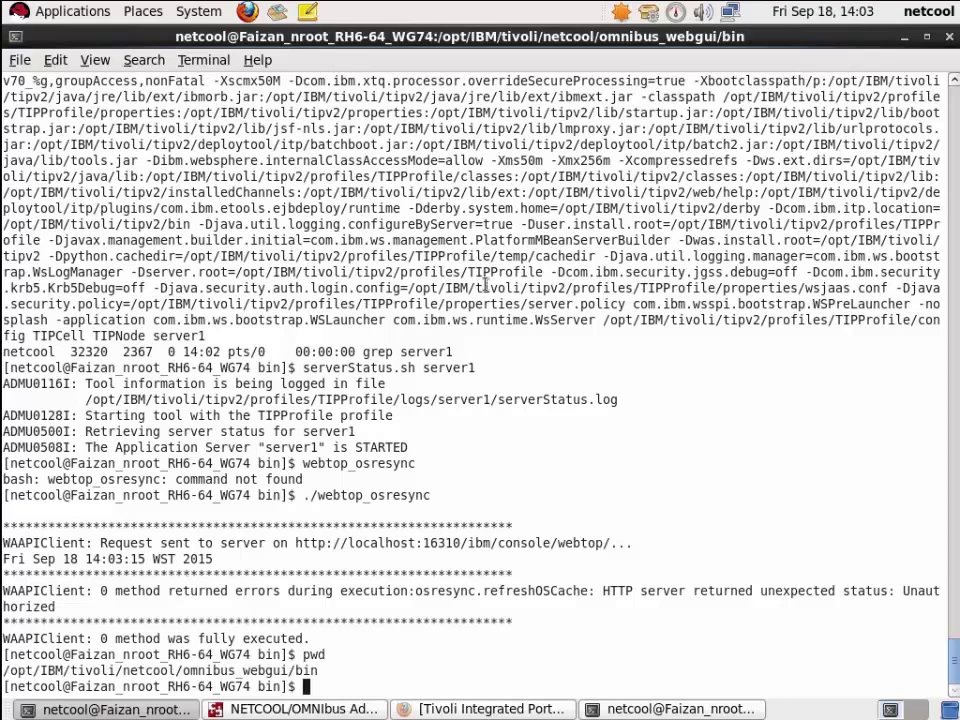
type("cd ../waapi")
key("Return")
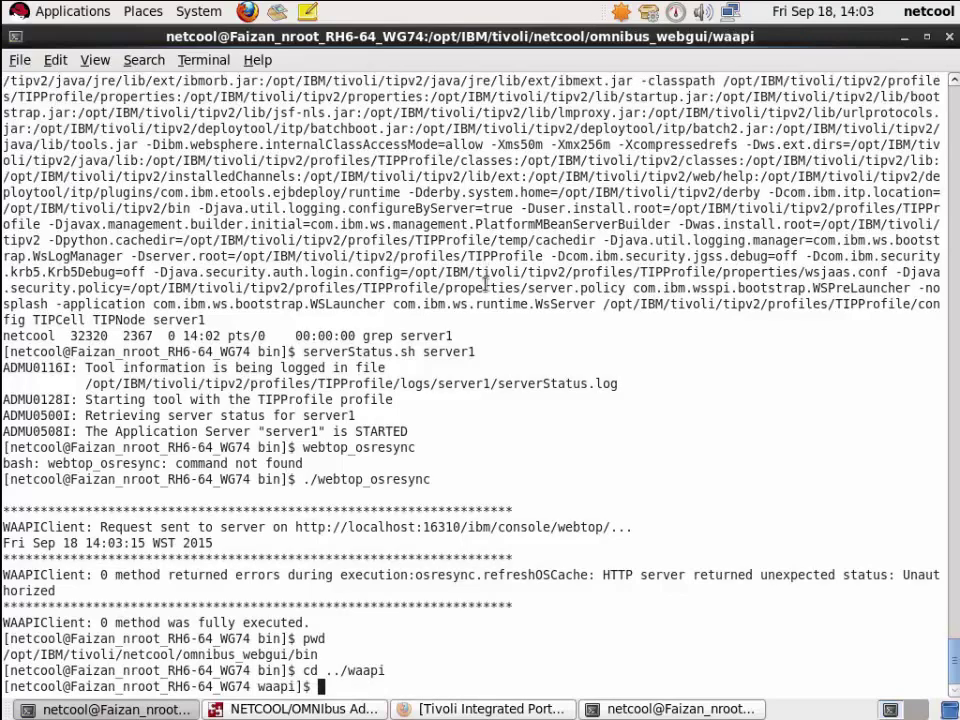
type("ls")
key("Return")
type("cd ")
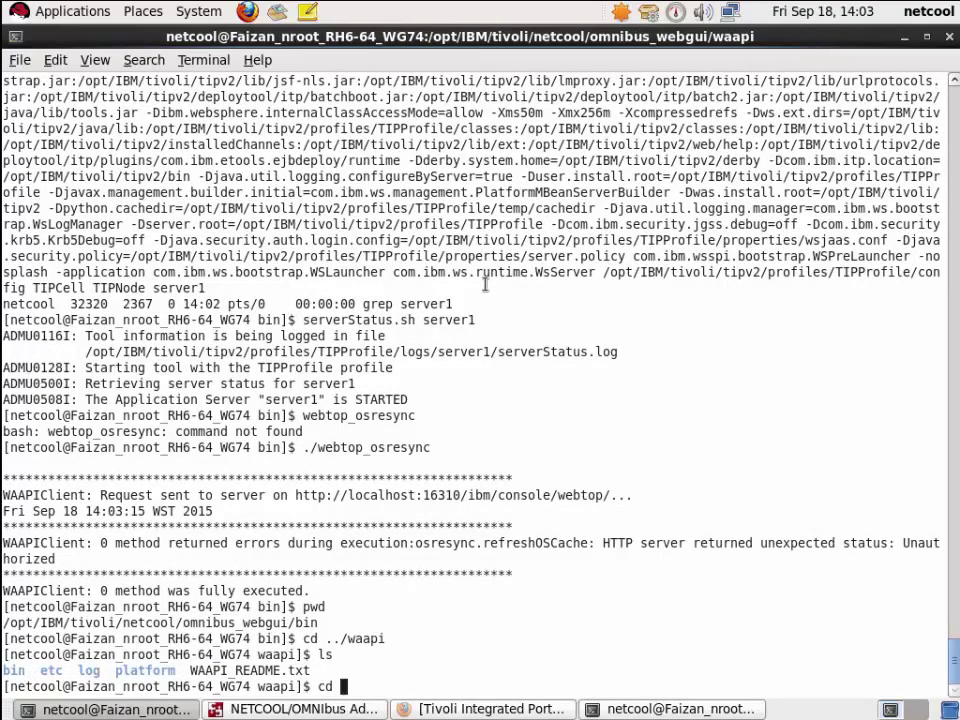
type("etc")
key("Return")
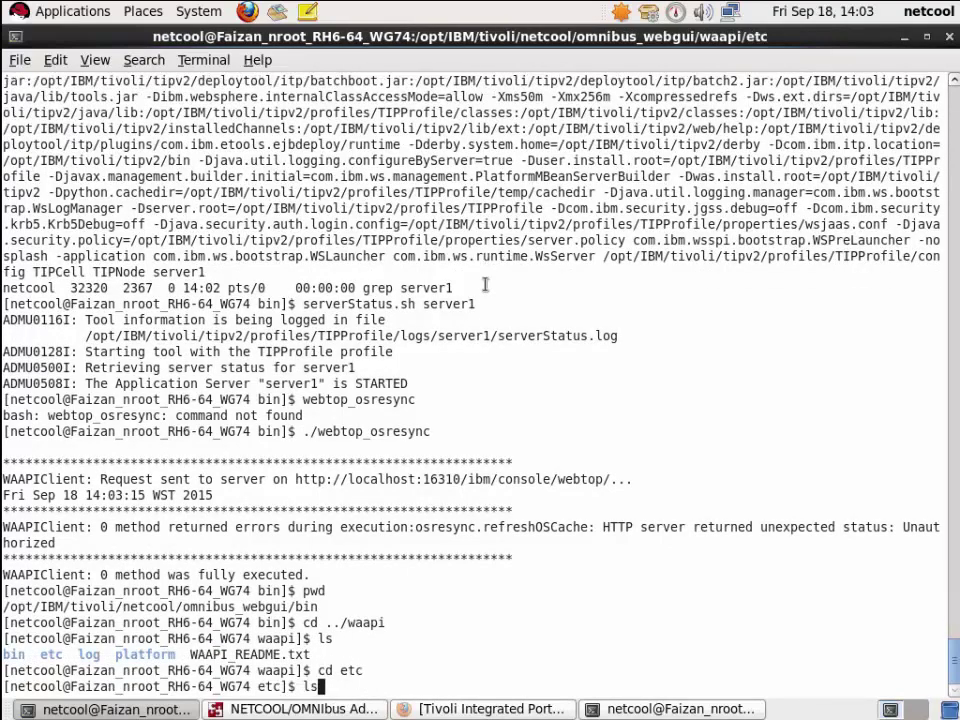
type("ls")
key("Return")
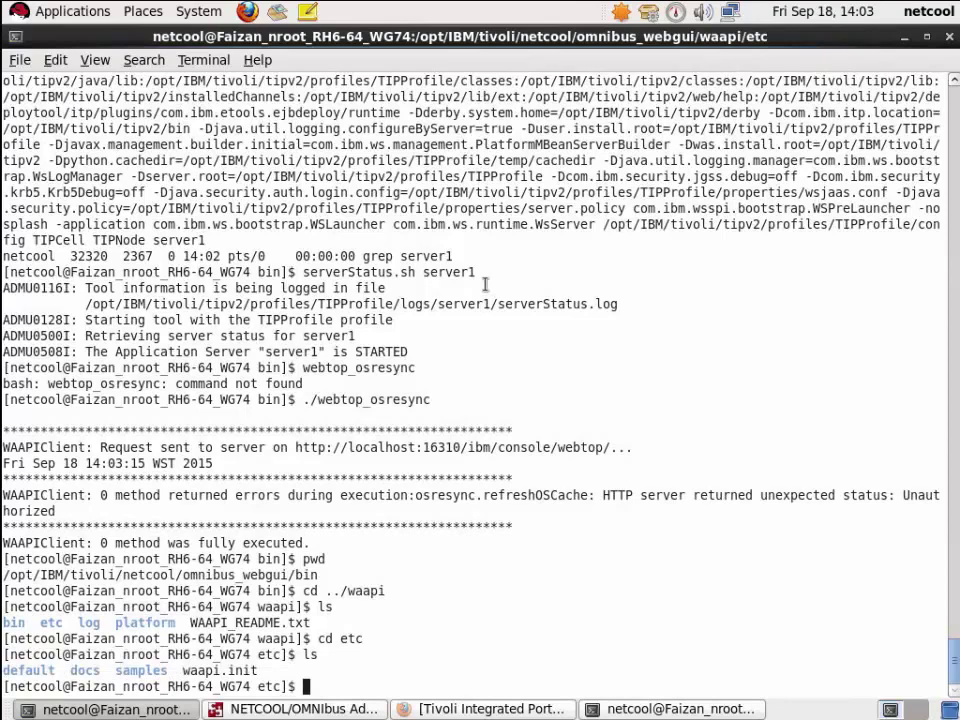
- Open waapi.init in vi and change waapi.user from root to tipadmin
double_click(220, 670)
key("ctrl+c")
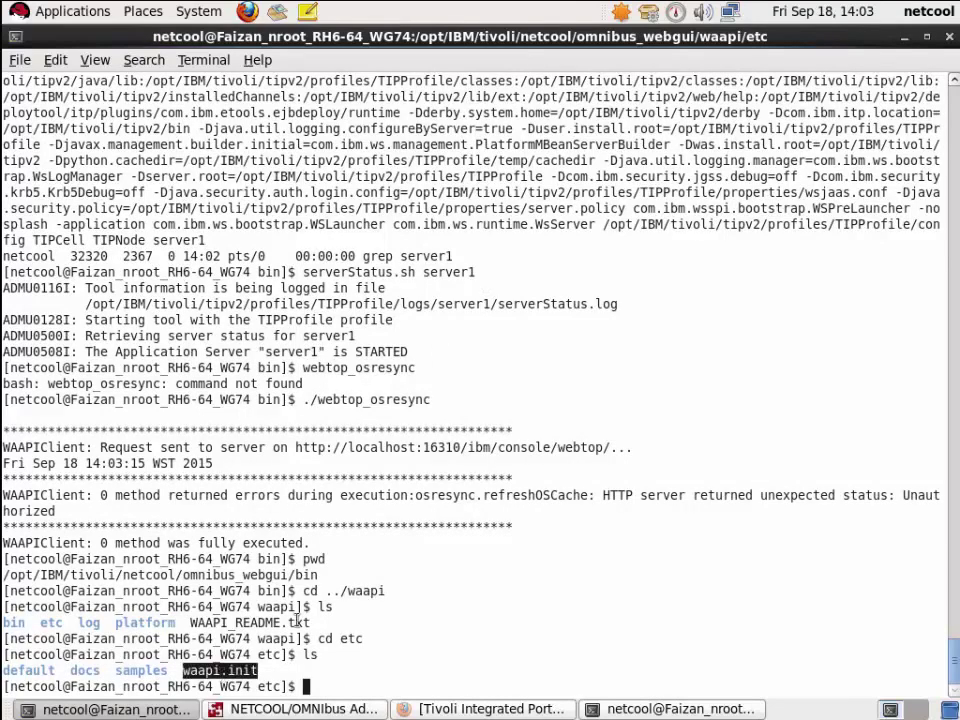
type("vi")
middle_click(297, 621)
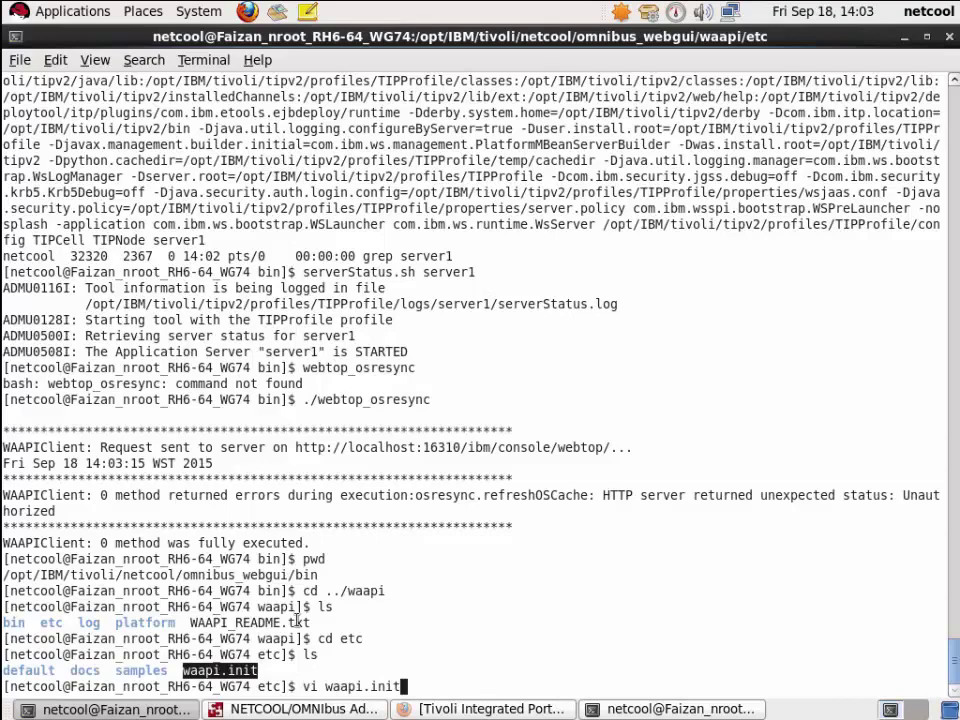
key("Return")
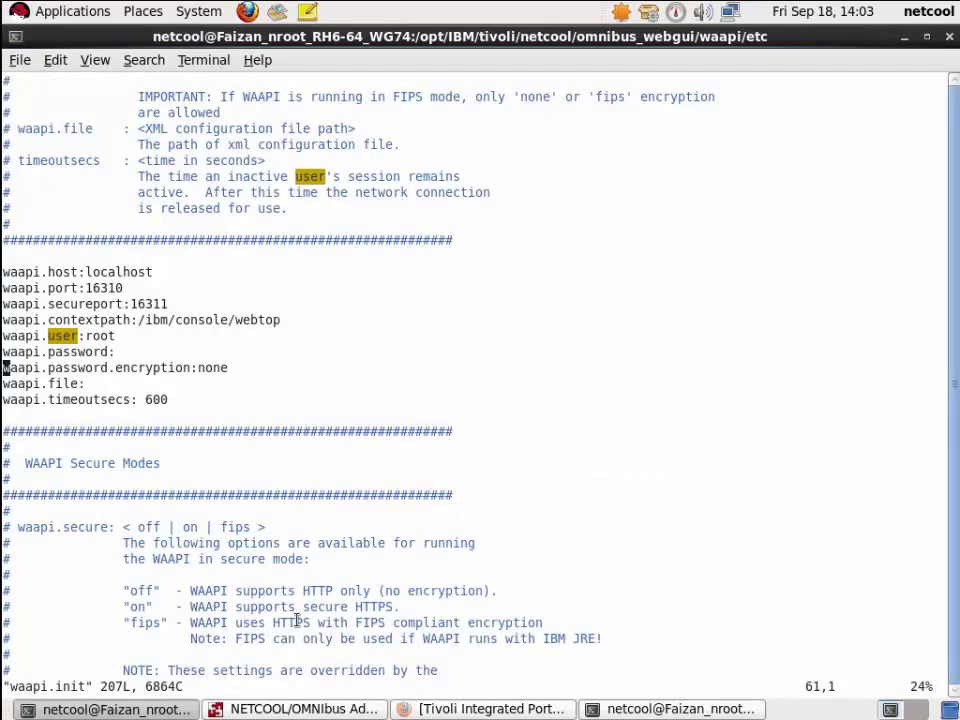
key("Up")
key("Up")
key("Up")
key("Up")
key("Up")
key("Up")
key("Up")
key("Down")
key("Down")
key("Down")
key("Down")
key("Down")
key("Right")
key("Right")
key("Right")
key("Right")
key("Right")
key("Right")
key("Right")
key("Right")
key("Right")
key("Right")
key("Right")
key("shift+c")
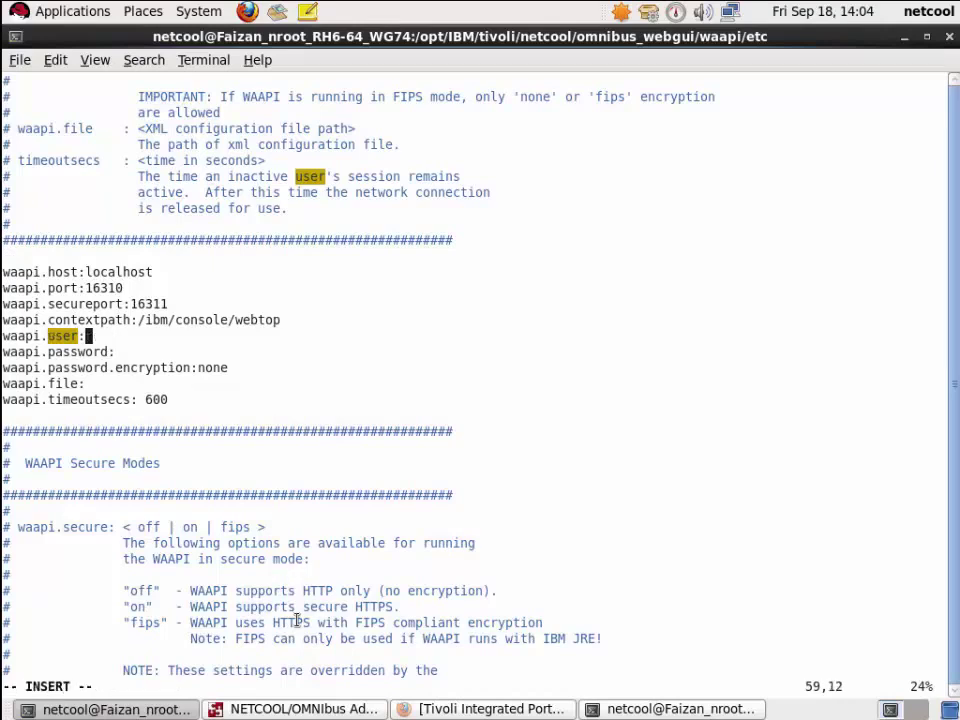
type("tipadmin")
key("Escape")
- Enter the account password on the waapi.password line and save the file with :wq
key("Down")
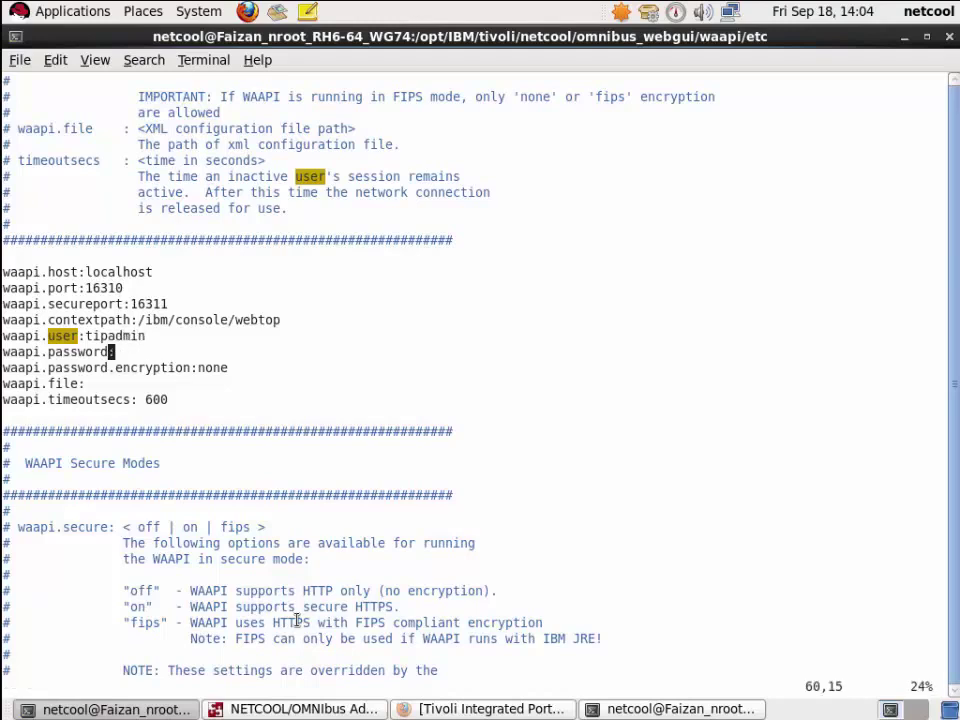
type("assword:netcool")
key("Escape")
type(":wq")
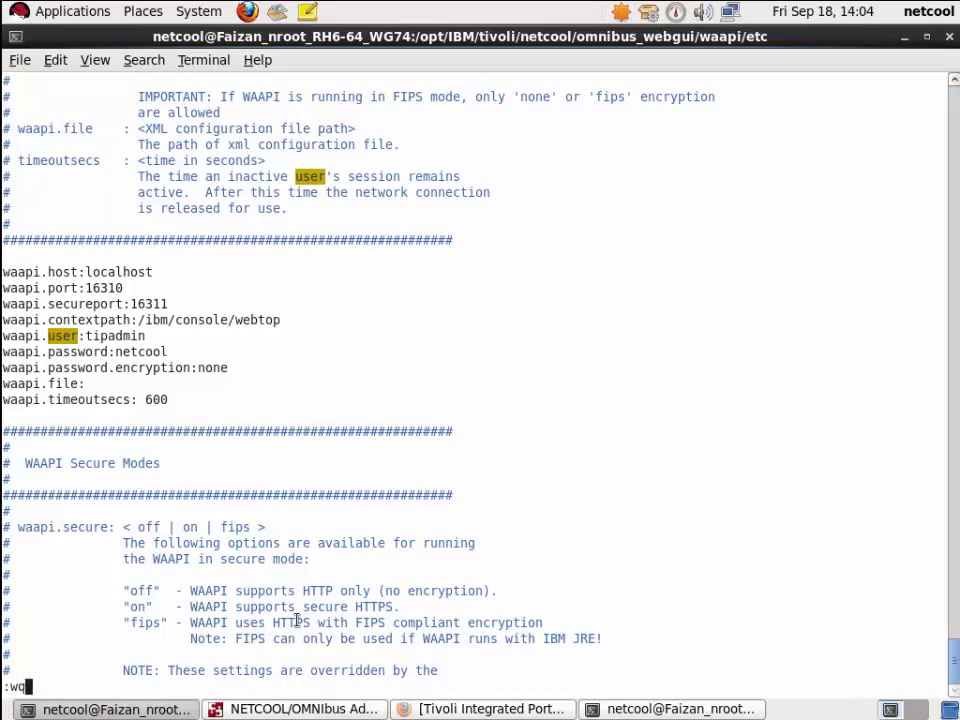
key("Return")
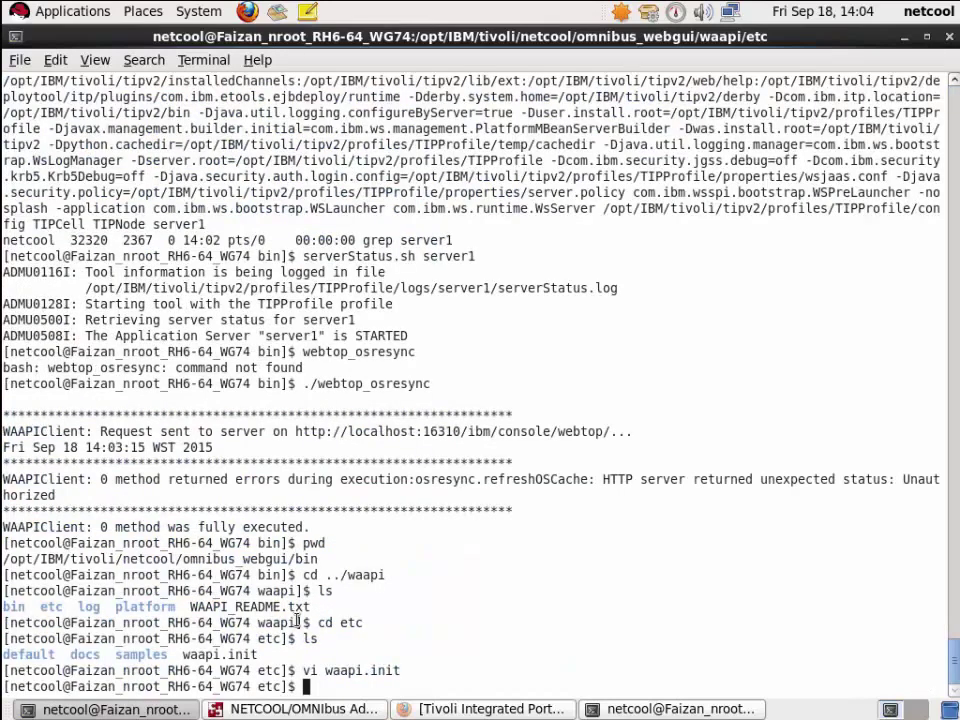
- Return to ../../bin and rerun ./webtop_osresync, which still fails Unauthorized
type("pwd")
key("Return")
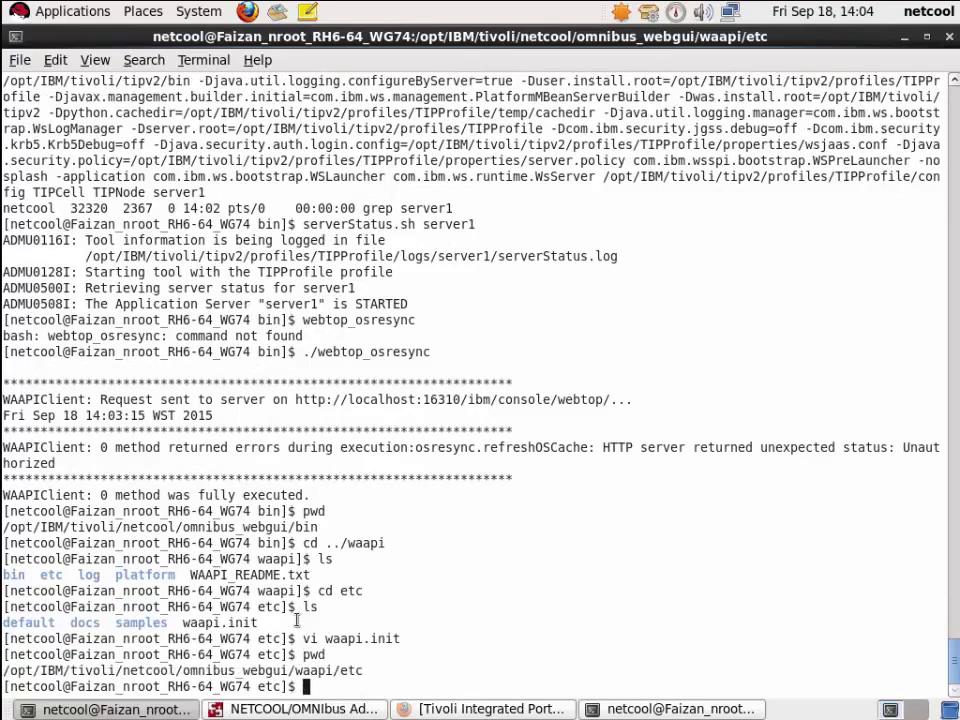
type("cd ../../bin")
key("Return")
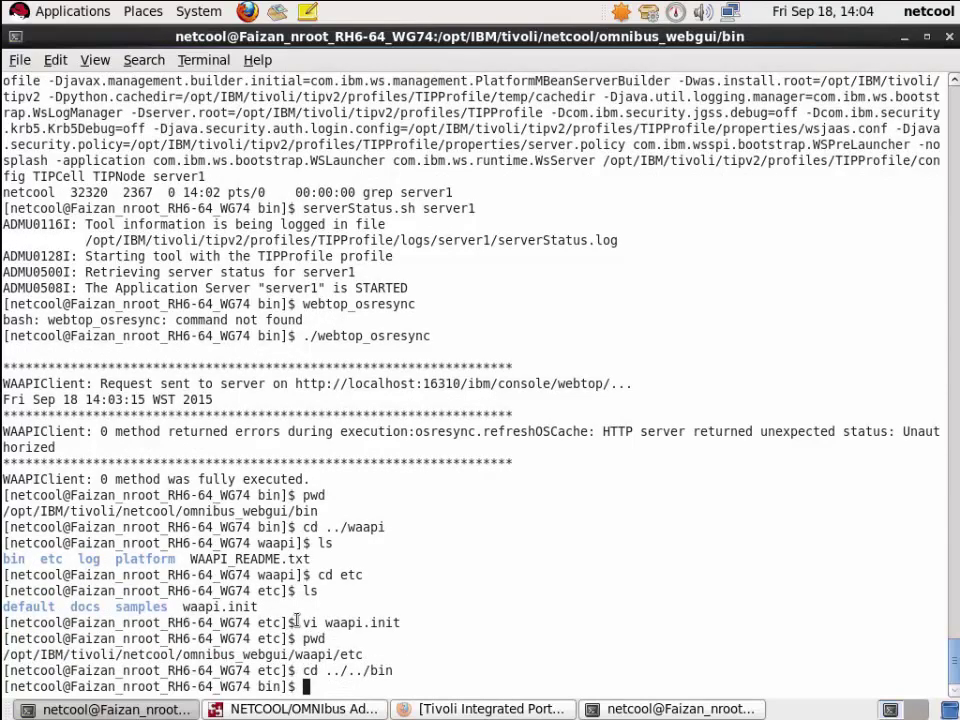
type("./webtop_osresync")
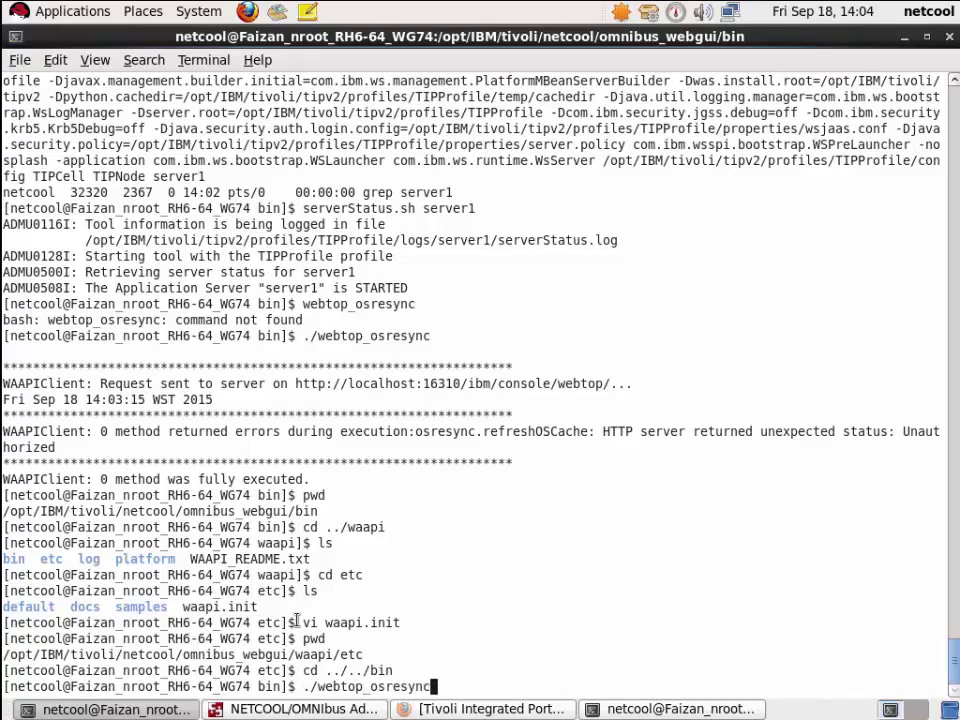
key("Return")
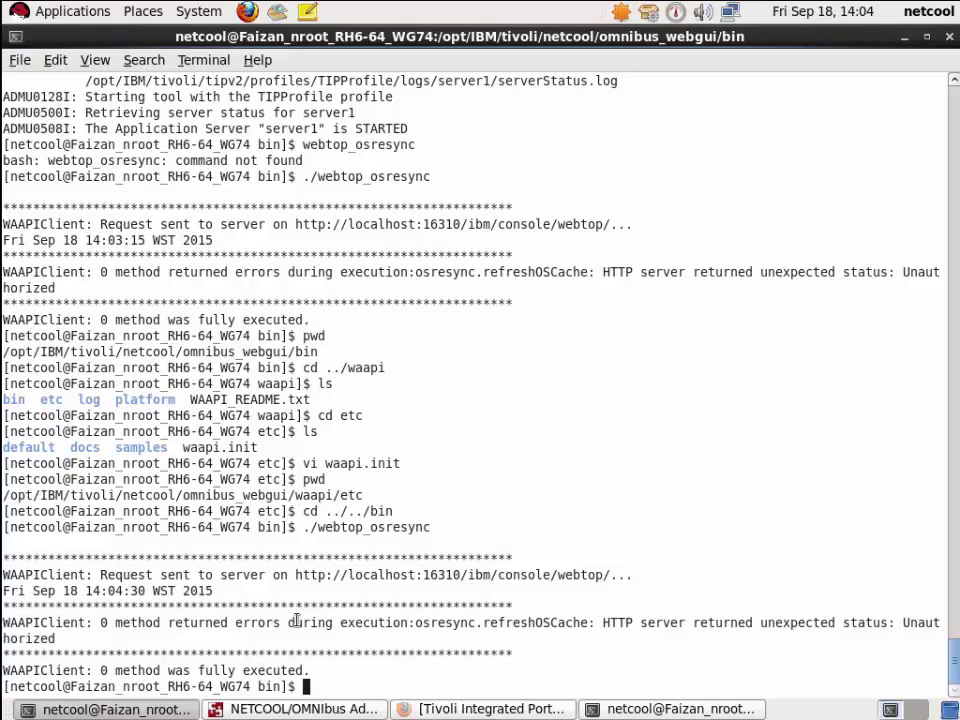
- Log in to the portal in Firefox as ncoadmin with the admin password
key("alt+Tab")
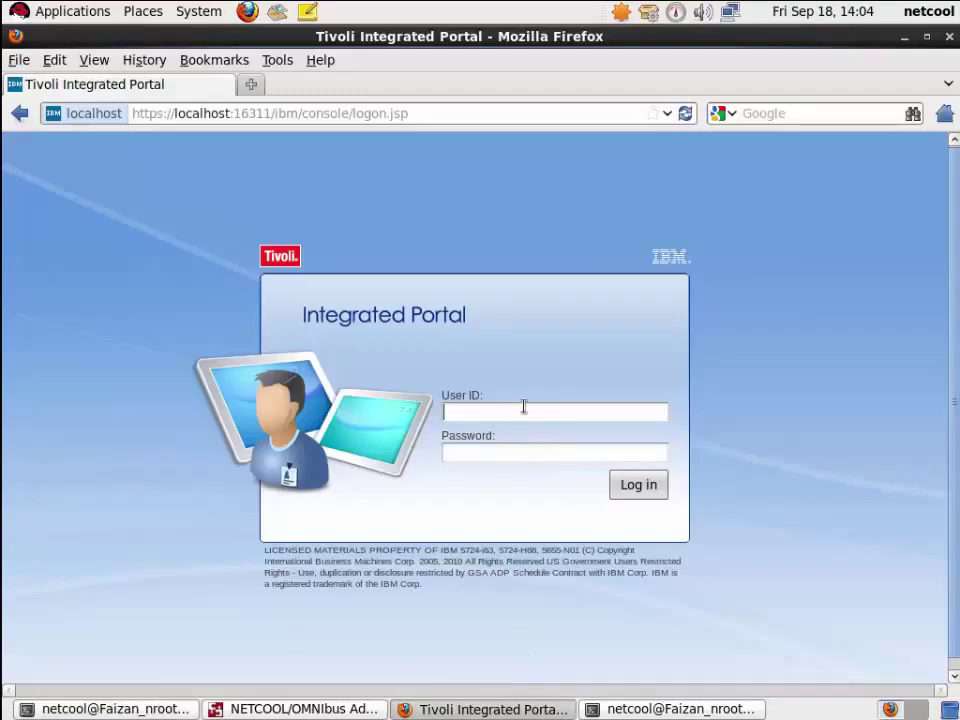
type("ncoadmin")
key("Tab")
type("netcool")
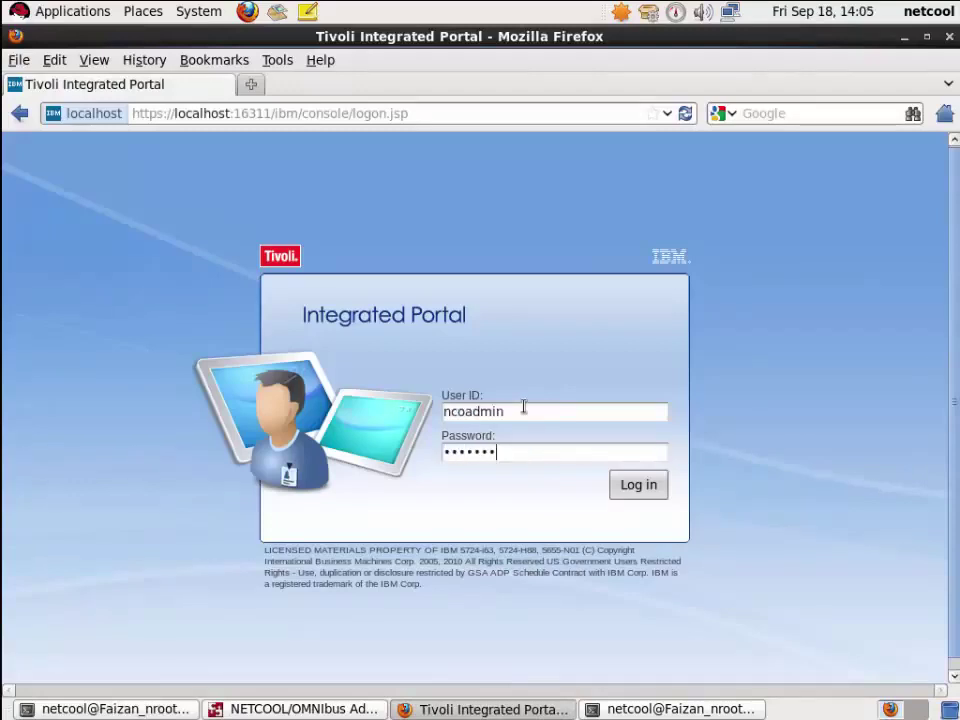
key("Return")
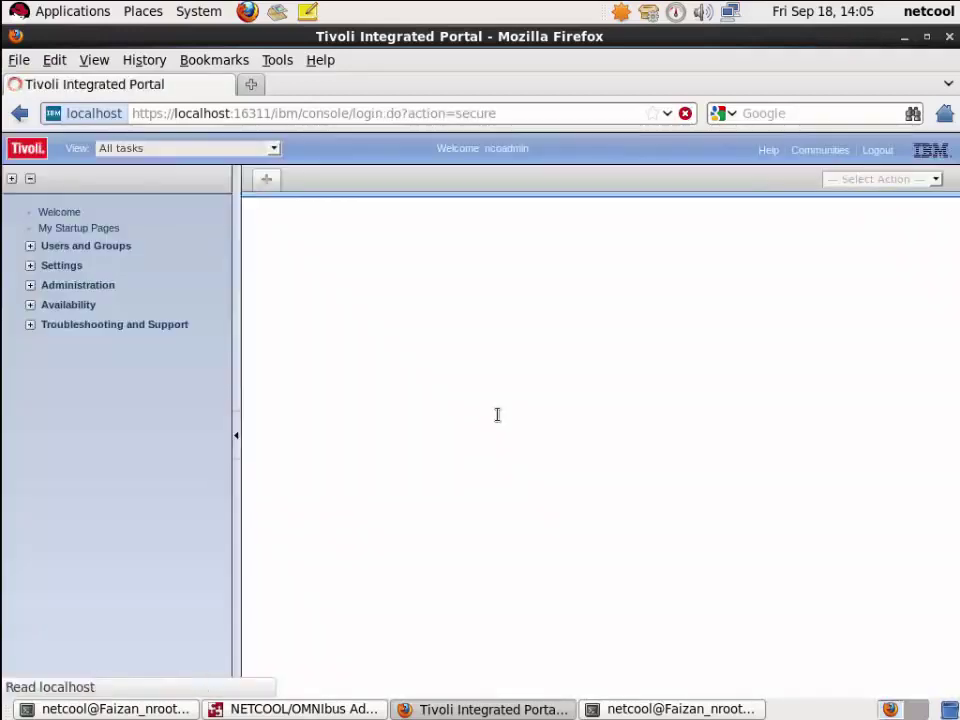
- Open Users and Groups > User Roles, search all users, and scroll to tipadmin
left_click(30, 246)
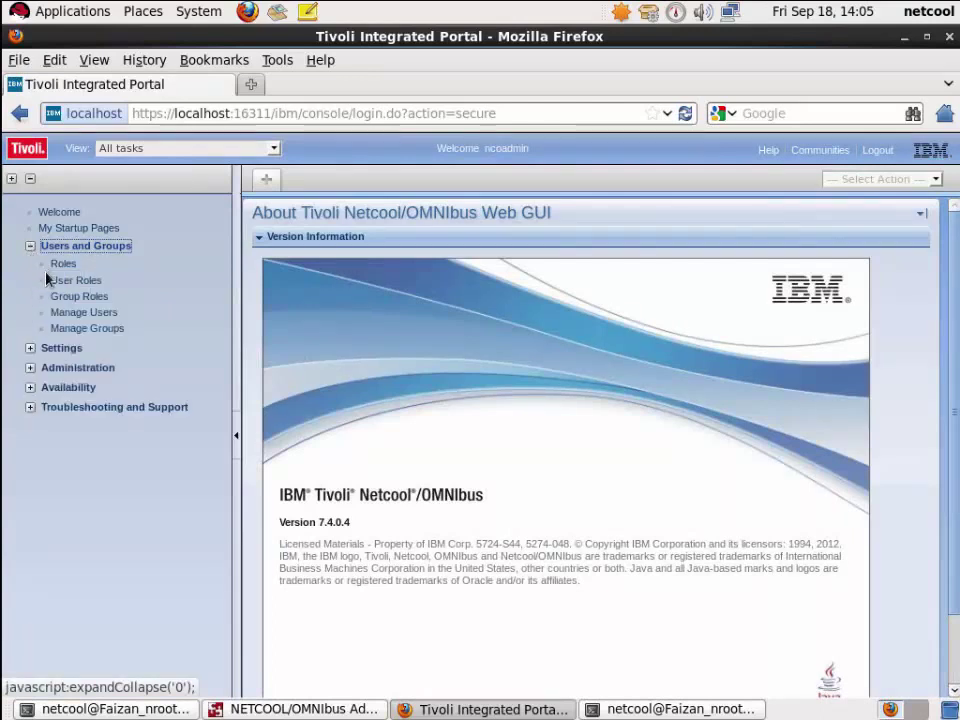
left_click(62, 281)
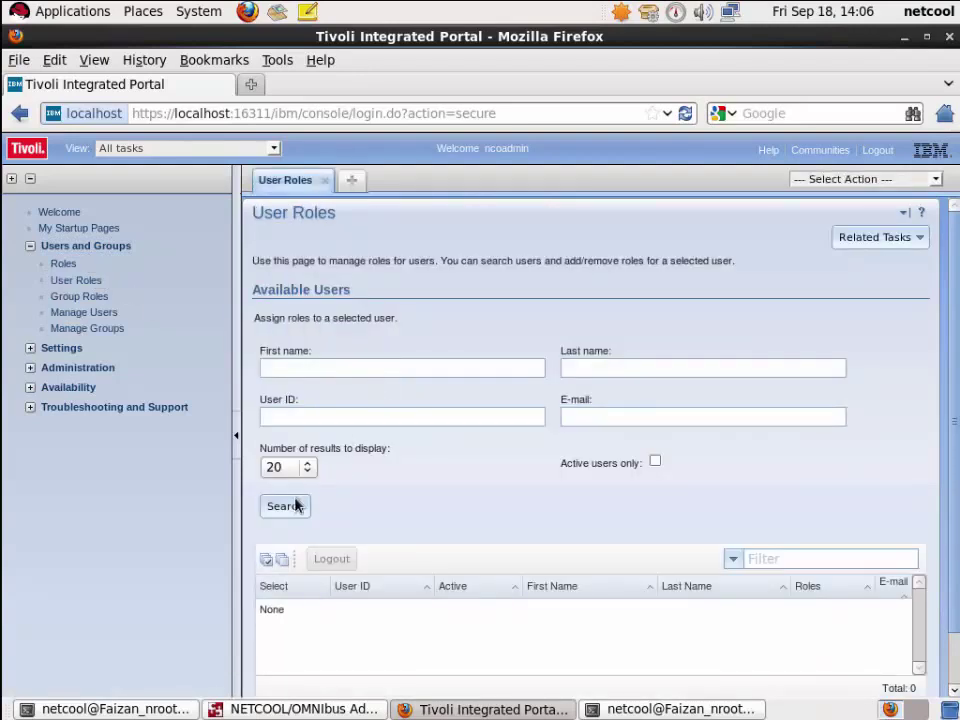
left_click(296, 506)
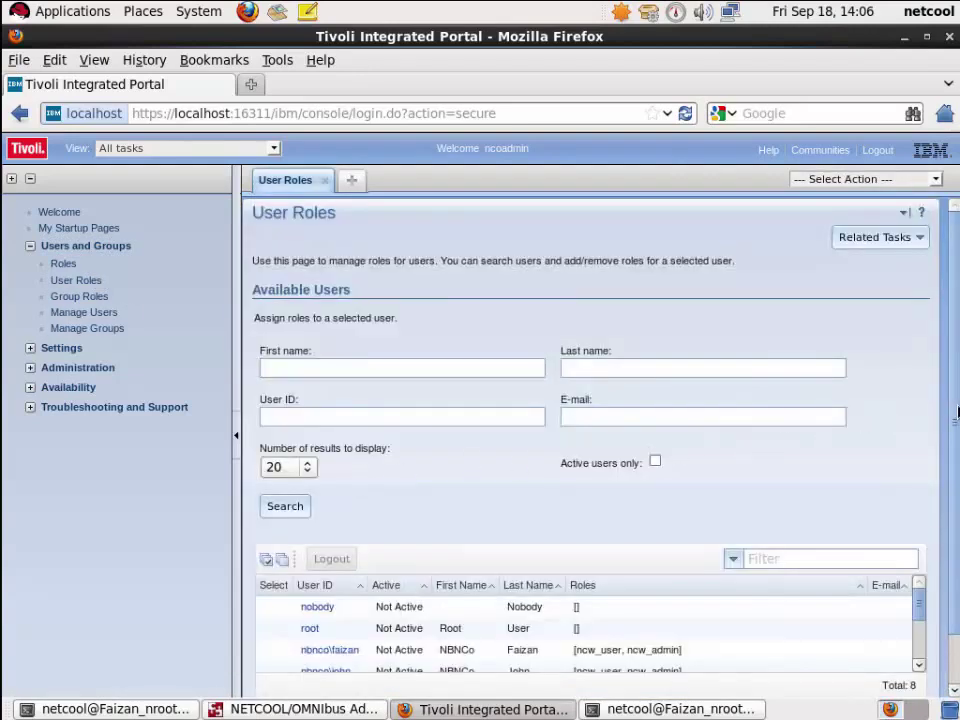
scroll(956, 424, "down", 1)
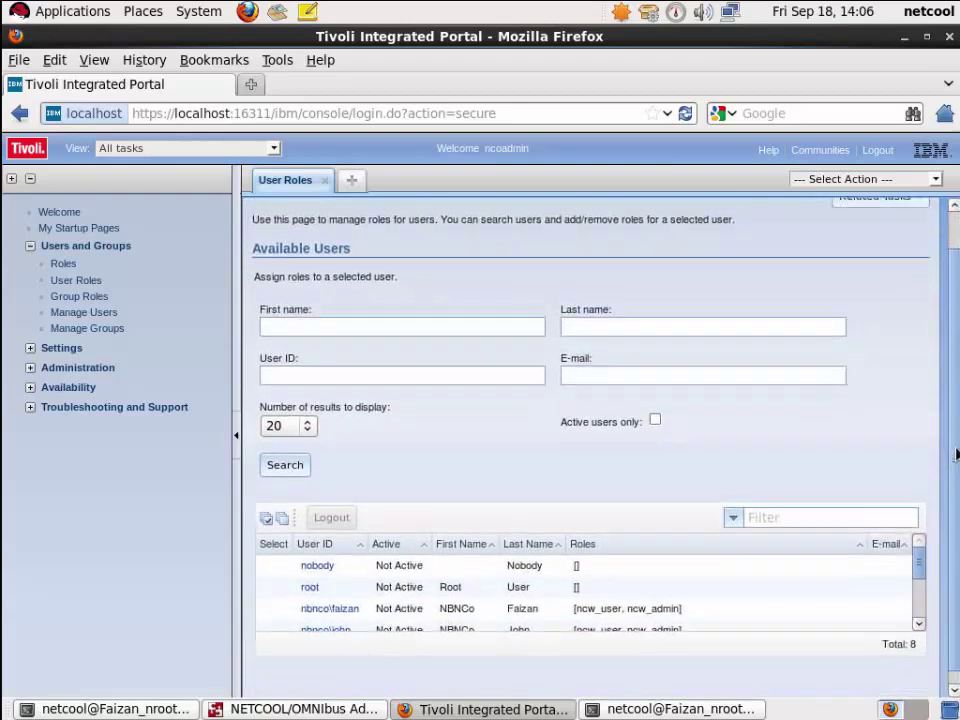
left_click_drag(921, 555, 928, 598)
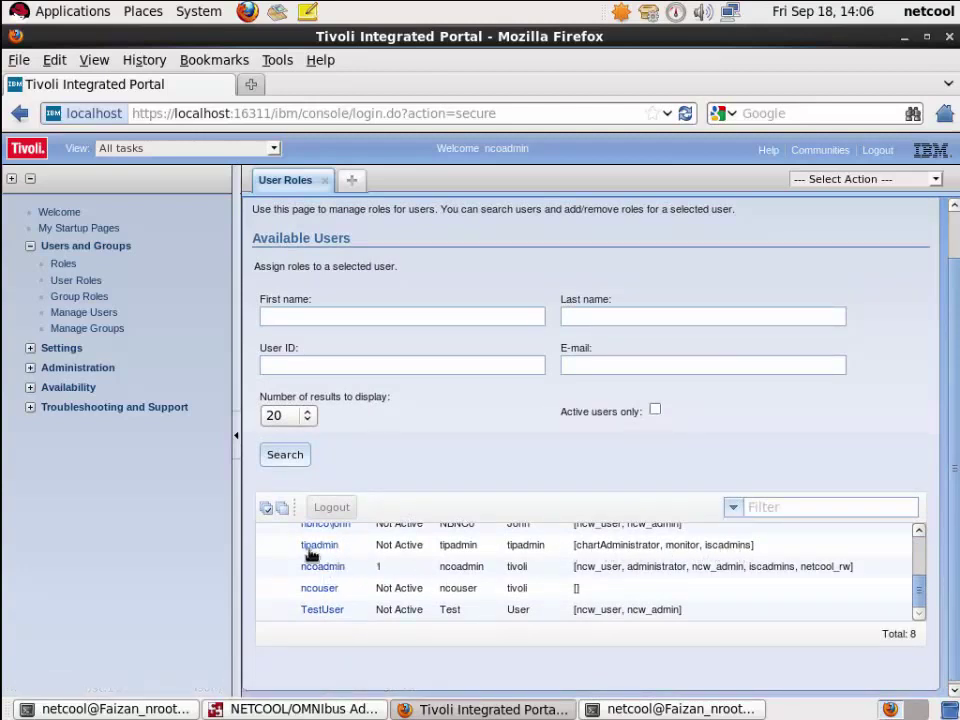
- Replace tipadmin's chartAdministrator, iscadmins and monitor roles with ncw_admin and ncw_user, then save
left_click(316, 548)
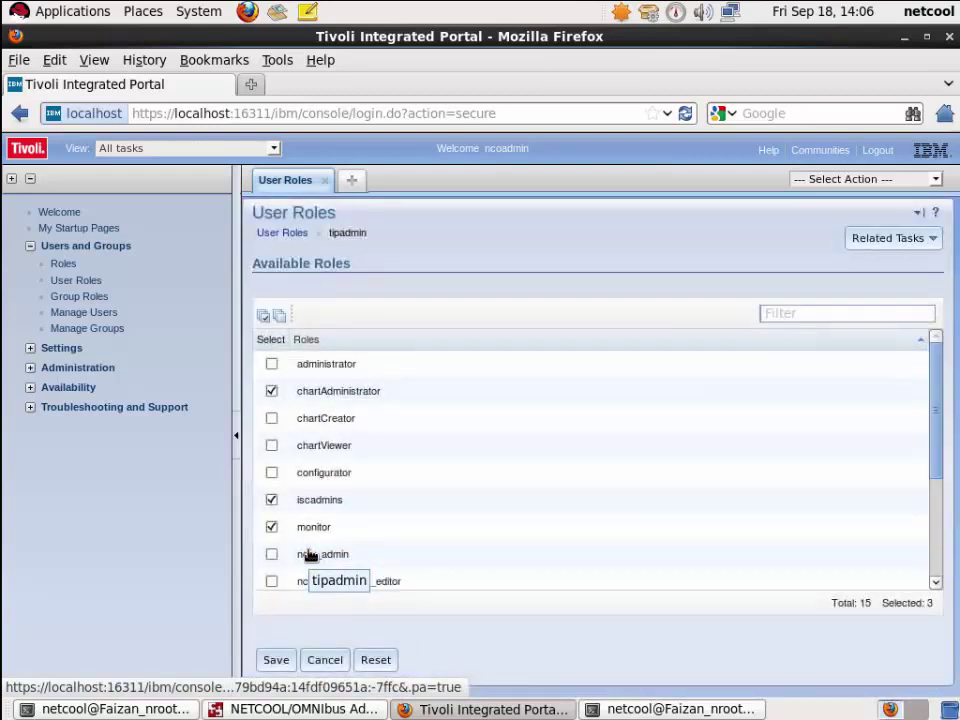
left_click(272, 391)
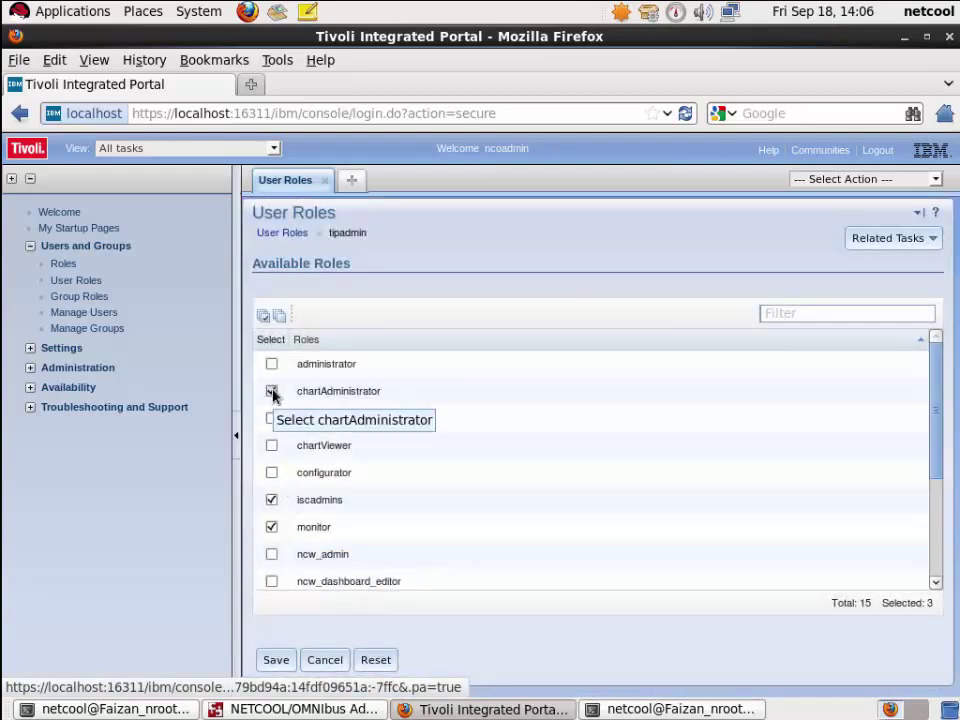
left_click(272, 499)
left_click(272, 526)
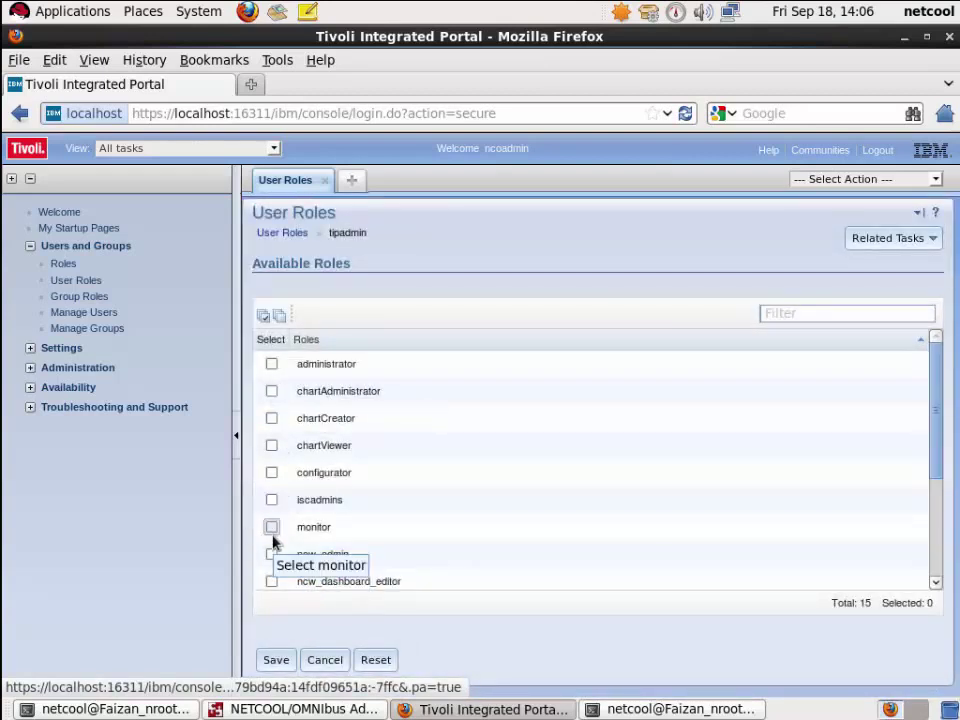
left_click(272, 554)
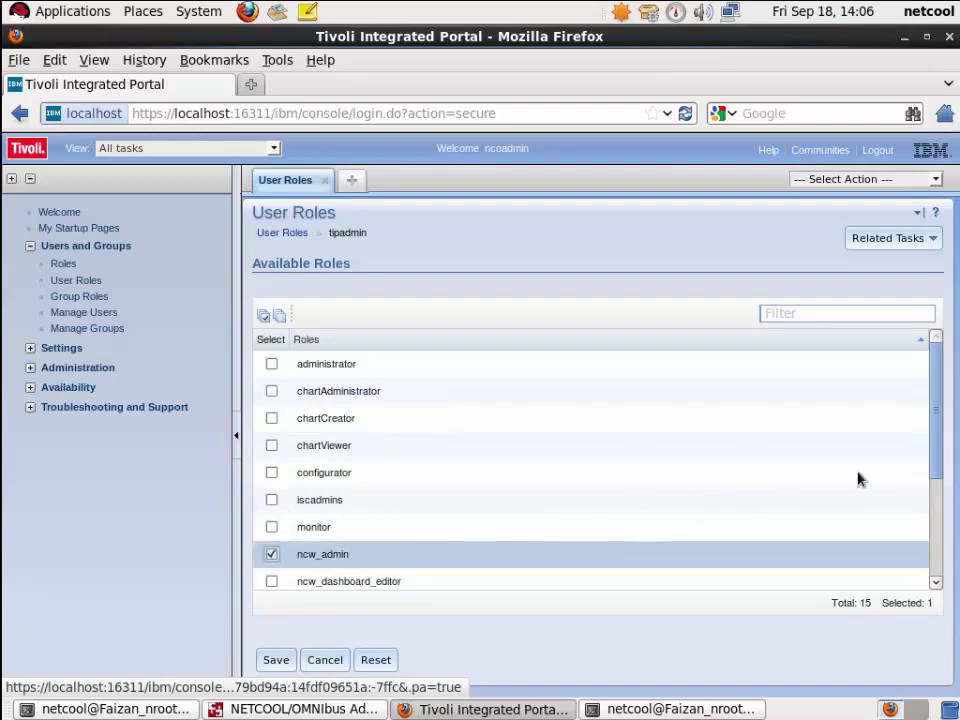
left_click_drag(936, 422, 938, 521)
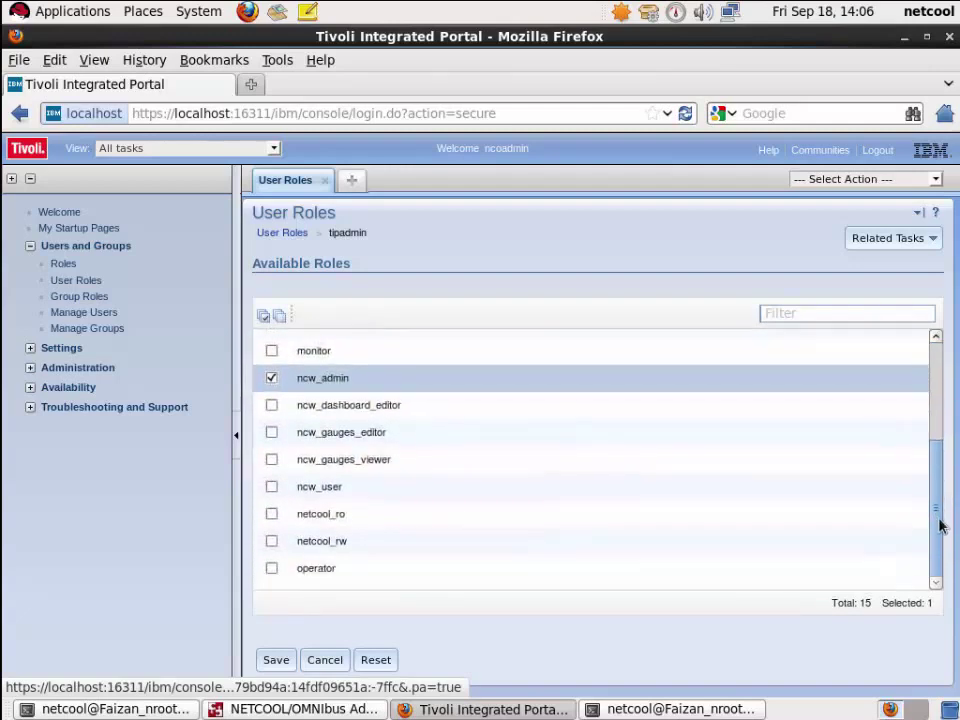
left_click(271, 488)
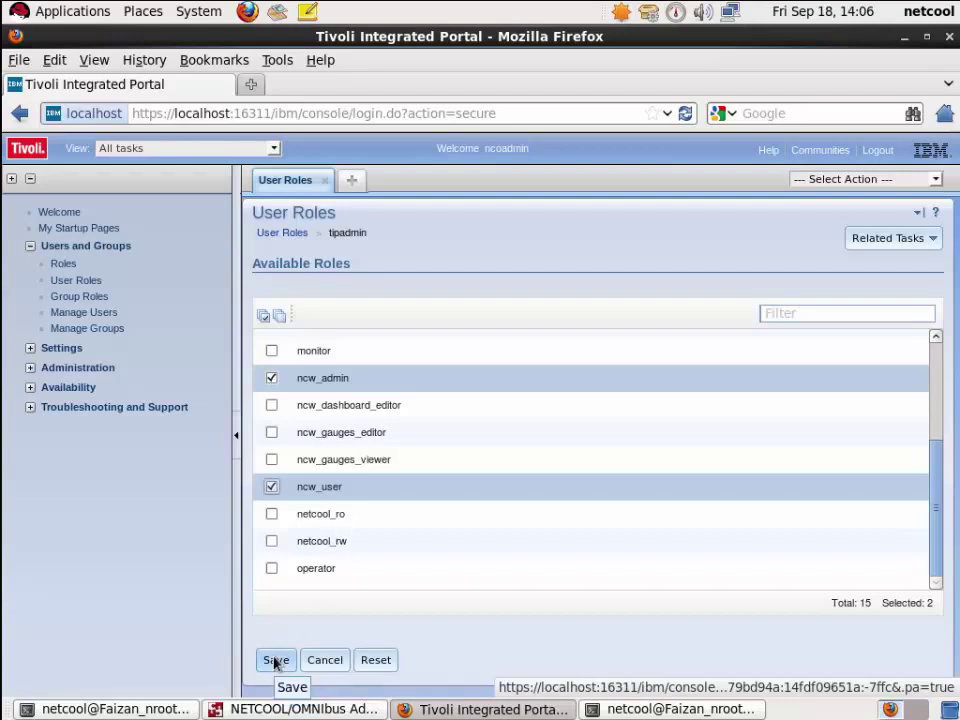
left_click(275, 661)
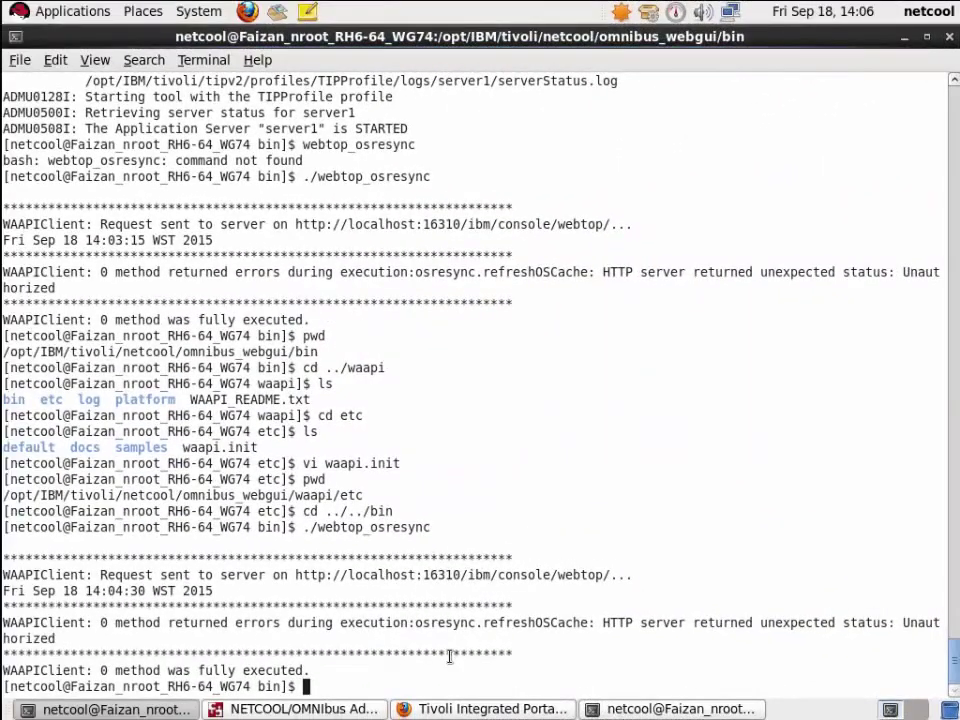
- Rerun ./webtop_osresync, which now executes refreshOSCache, then type cd ../waapi/etc/
key("Up")
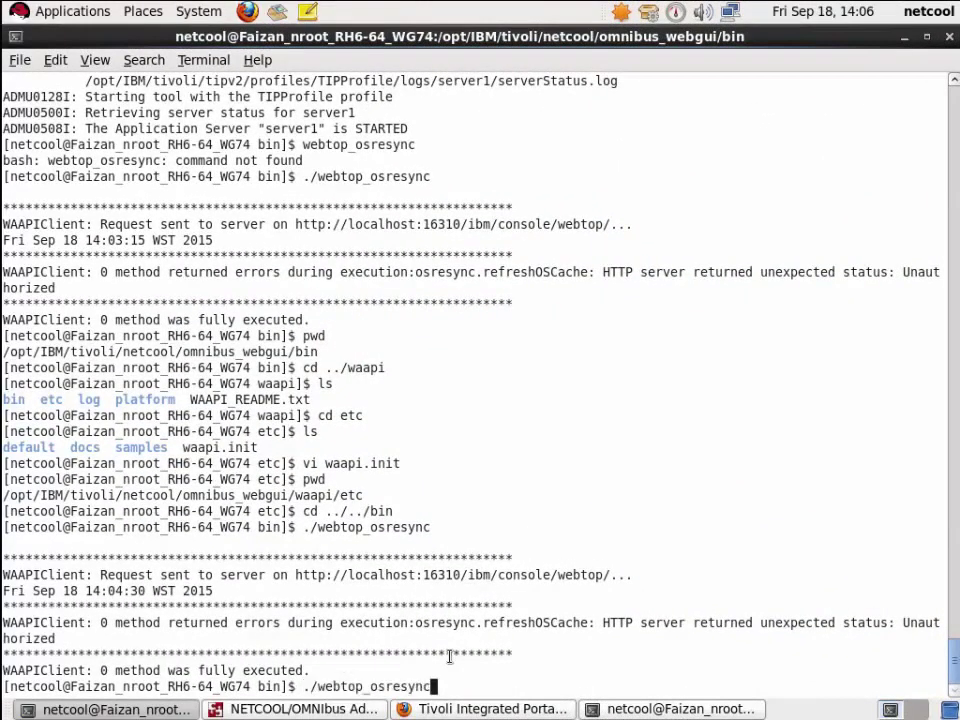
key("Return")
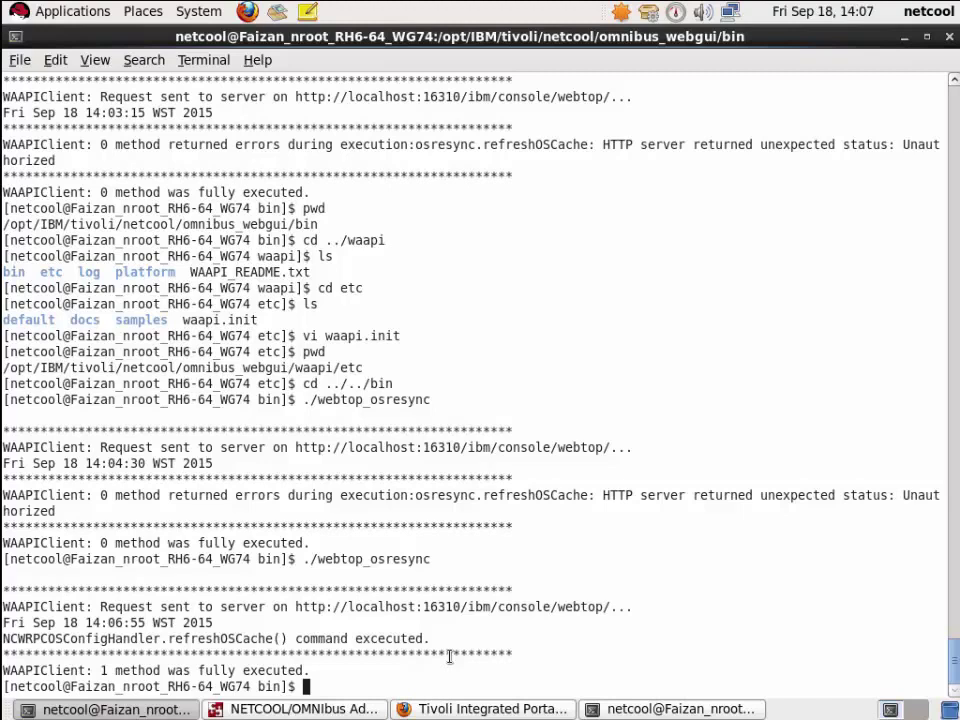
type("cd ../waapi/")
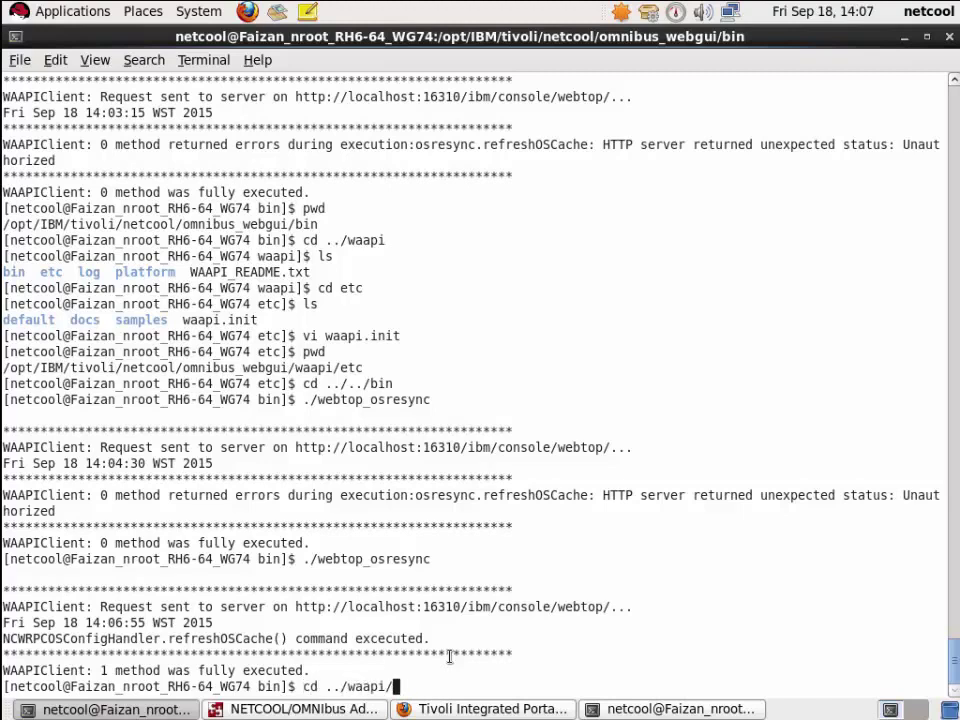
type("etc/")
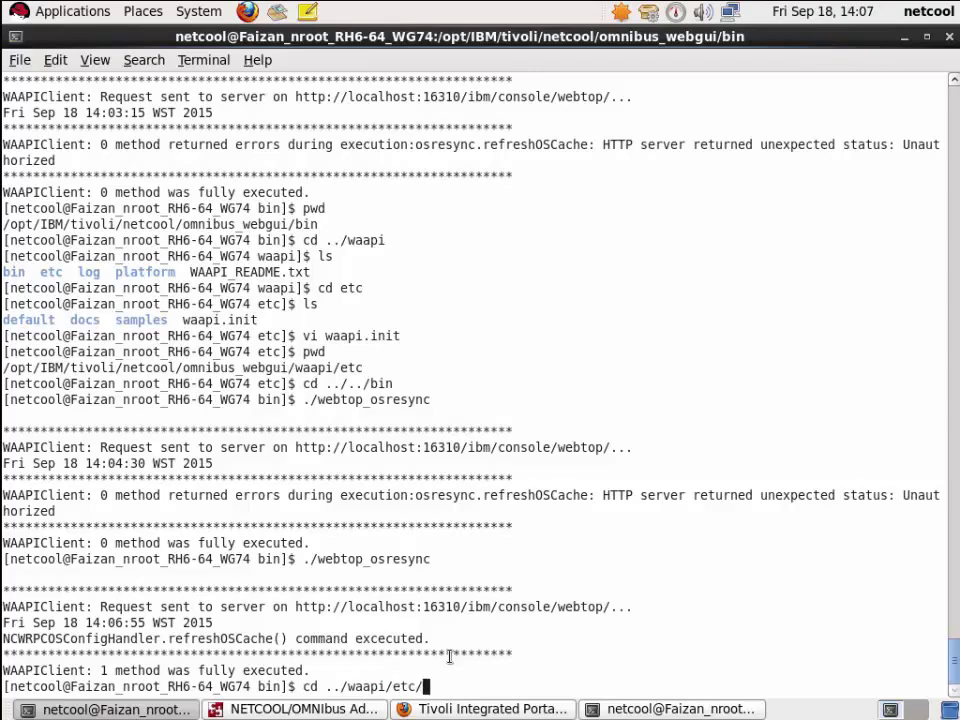